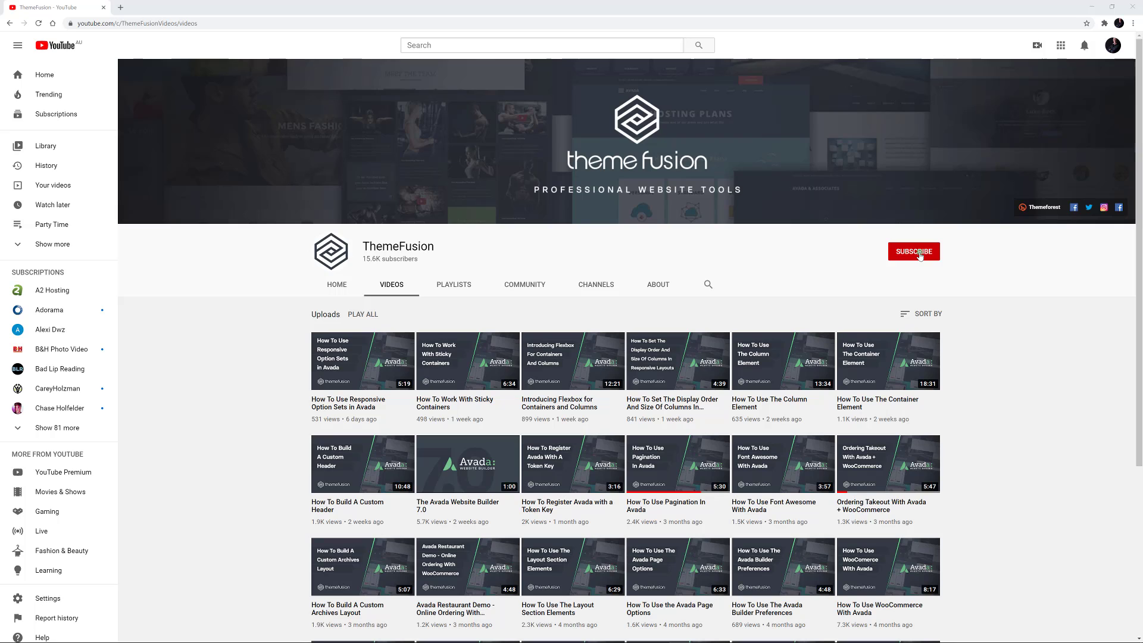
- Subscribe to the ThemeFusion YouTube channel with All notifications turned on
click(920, 256)
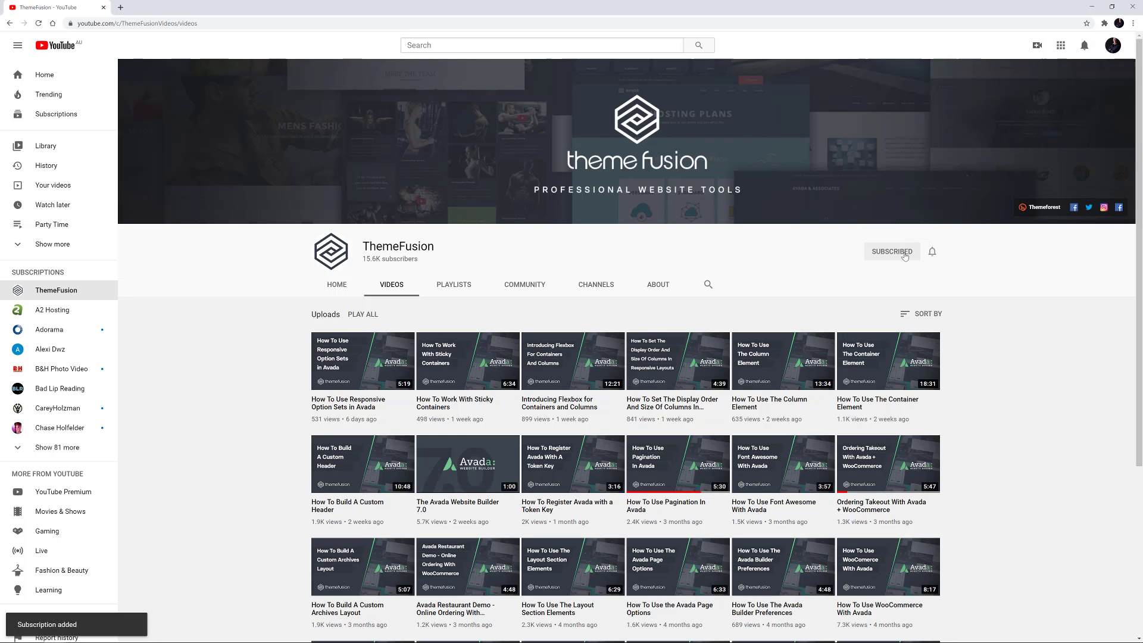
click(932, 252)
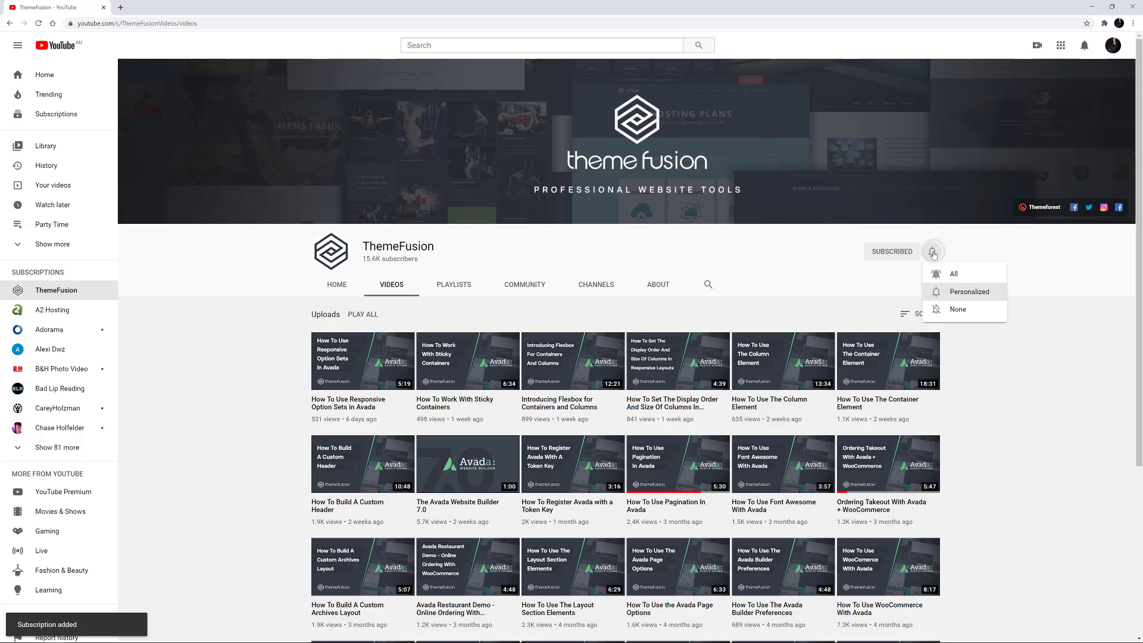
click(939, 274)
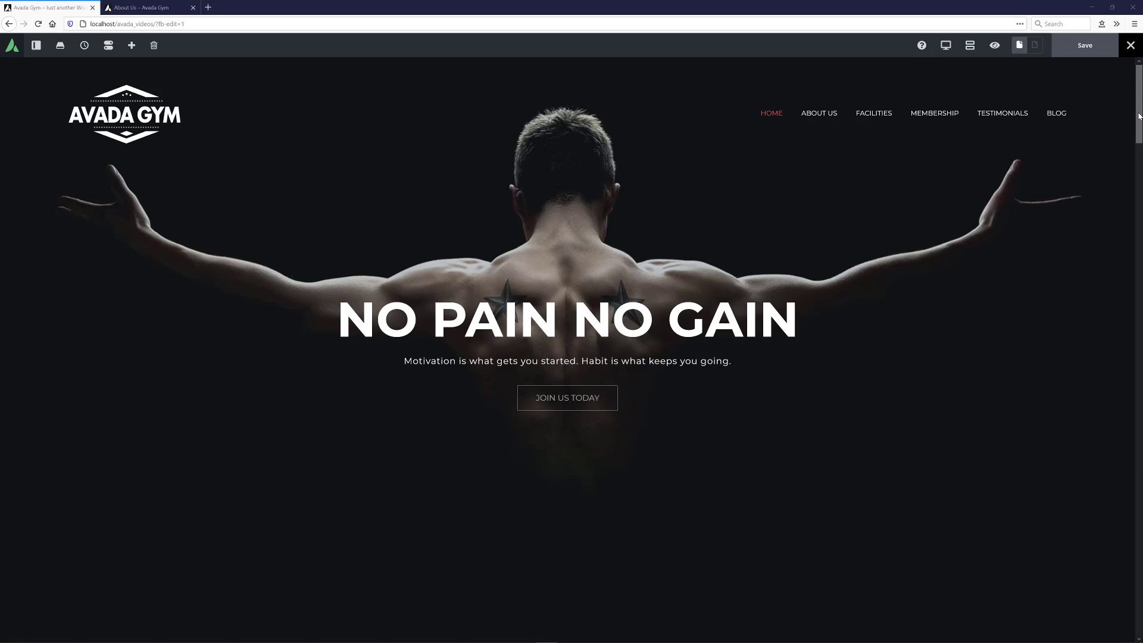
- Scroll down to the red Achieve Your Fitness Goals container and bring up its toolbar
drag(1139, 116, 1119, 627)
mouse_move(1034, 377)
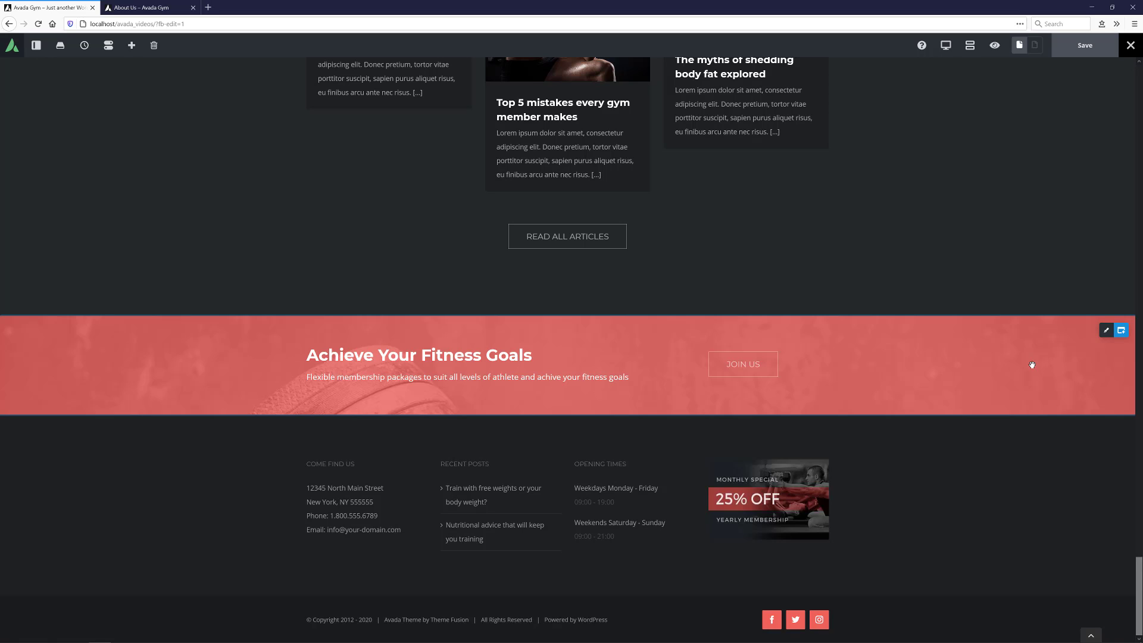
- Save the Achieve Your Fitness Goals section to the library as a global container named 'CTA'
mouse_move(1083, 332)
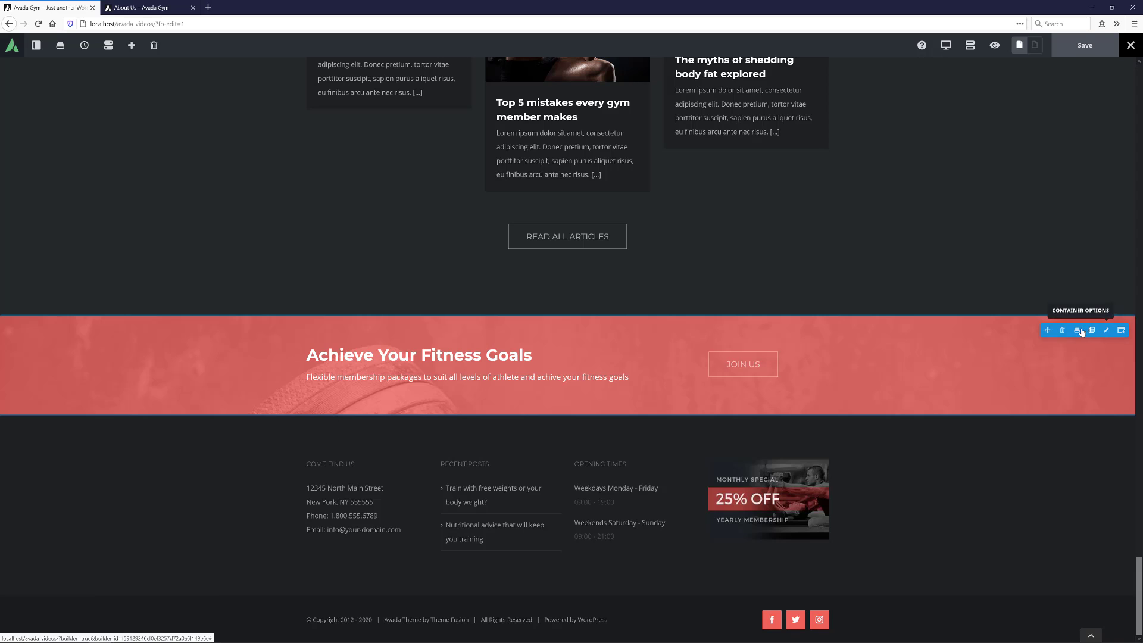
click(1079, 332)
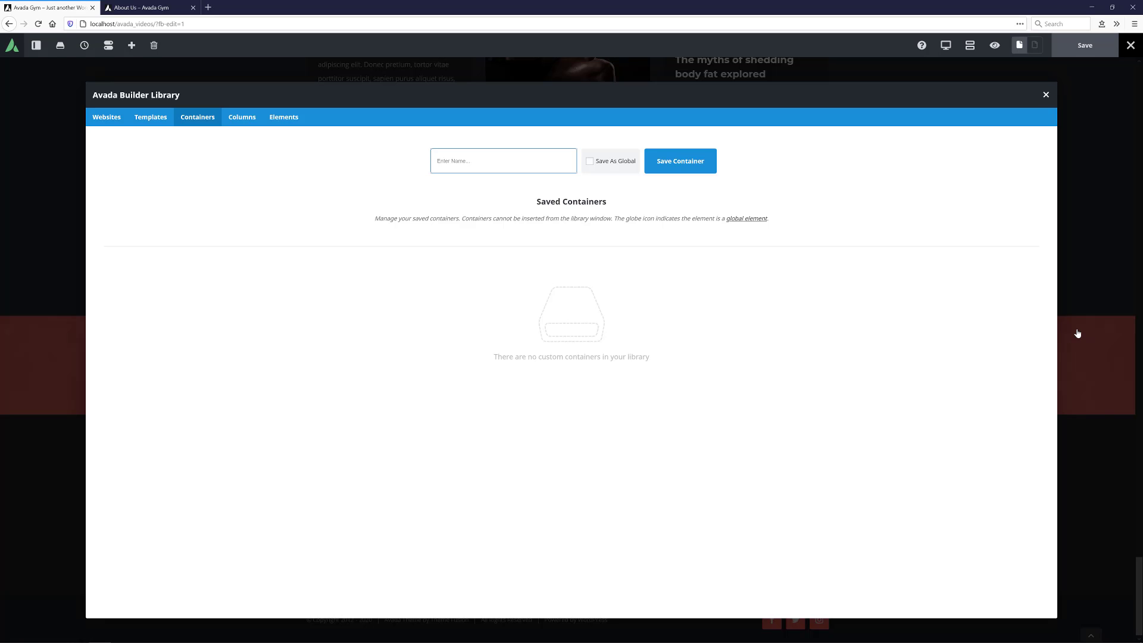
text(c)
click(590, 162)
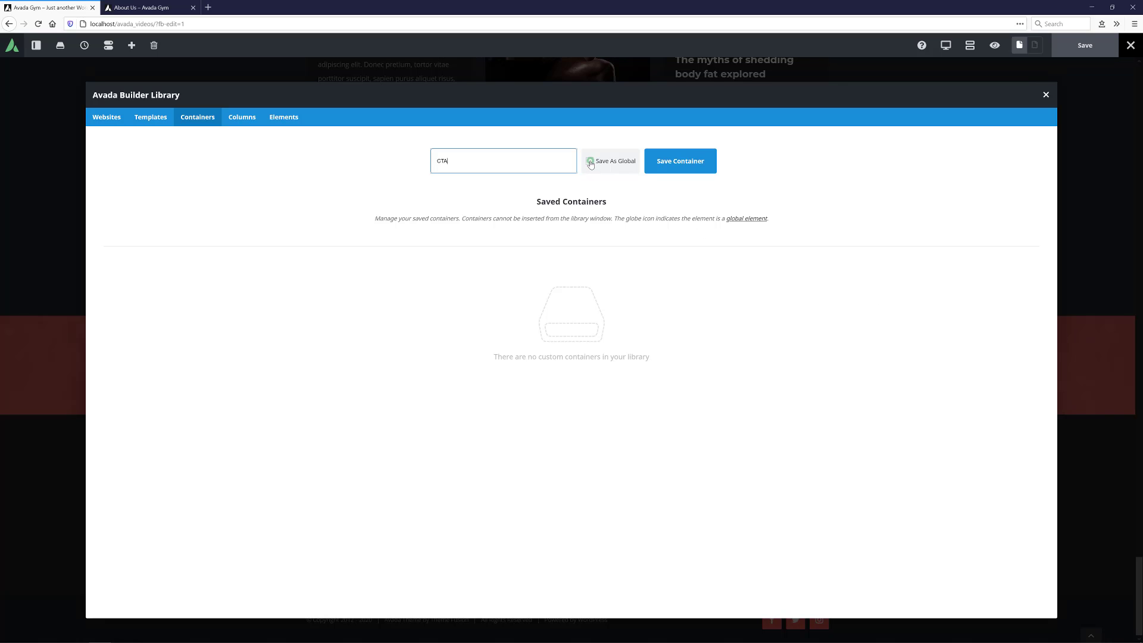
click(677, 165)
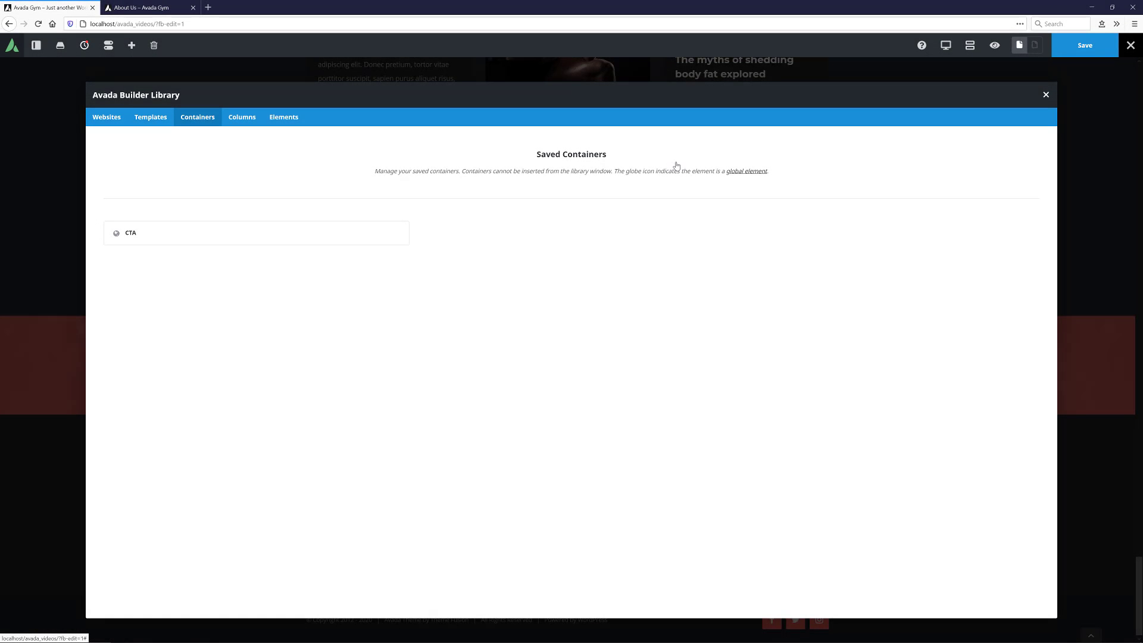
- Close the Library dialog, copy the Achieve Your Fitness Goals container, and save the home page
click(1045, 95)
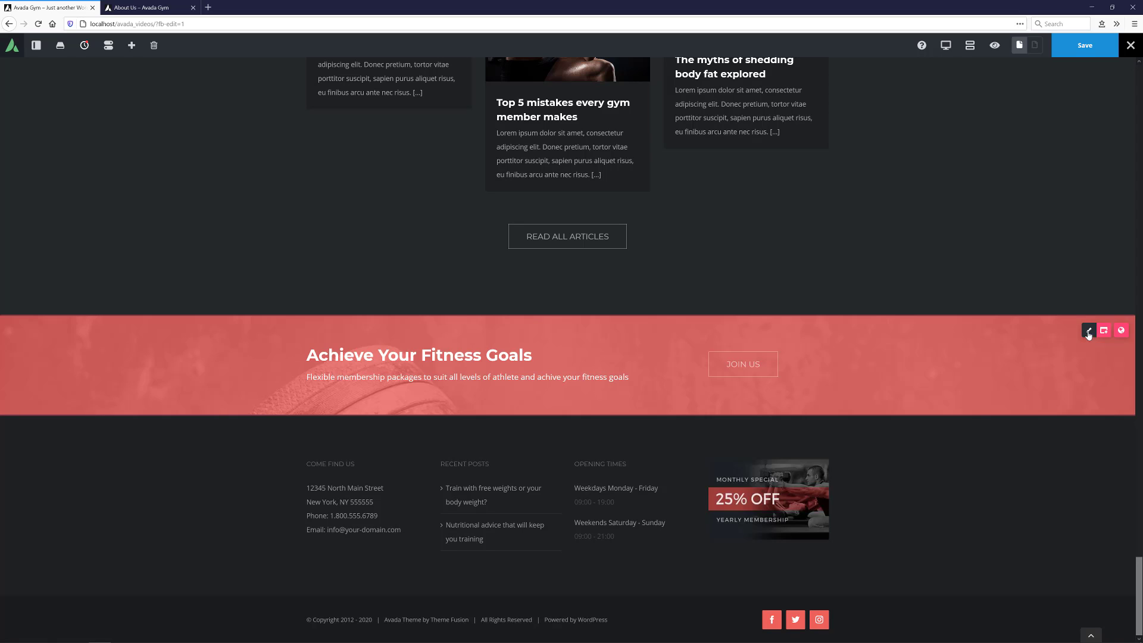
right_click(1098, 336)
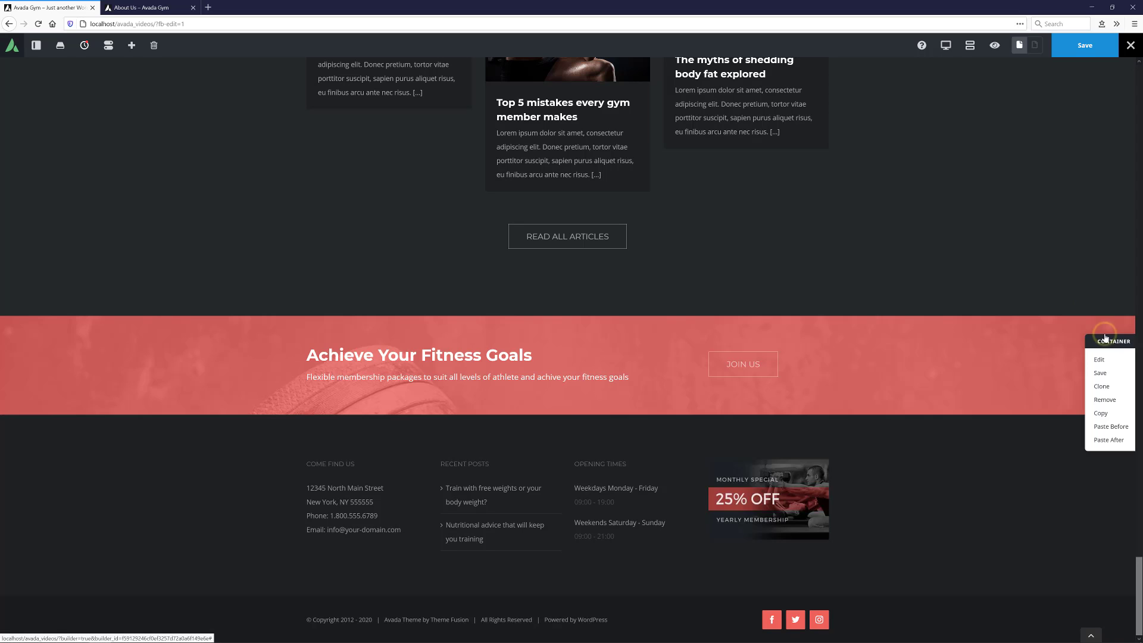
click(1100, 414)
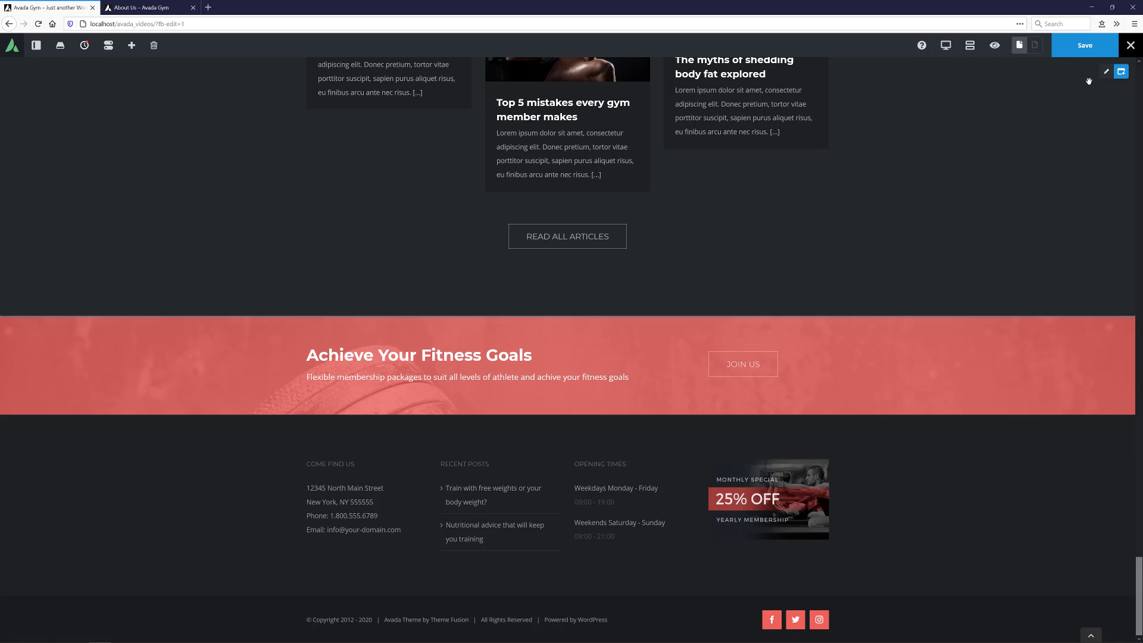
click(1085, 45)
- On About Us, paste the copied CTA container above the old one, delete the old one, and save
click(164, 7)
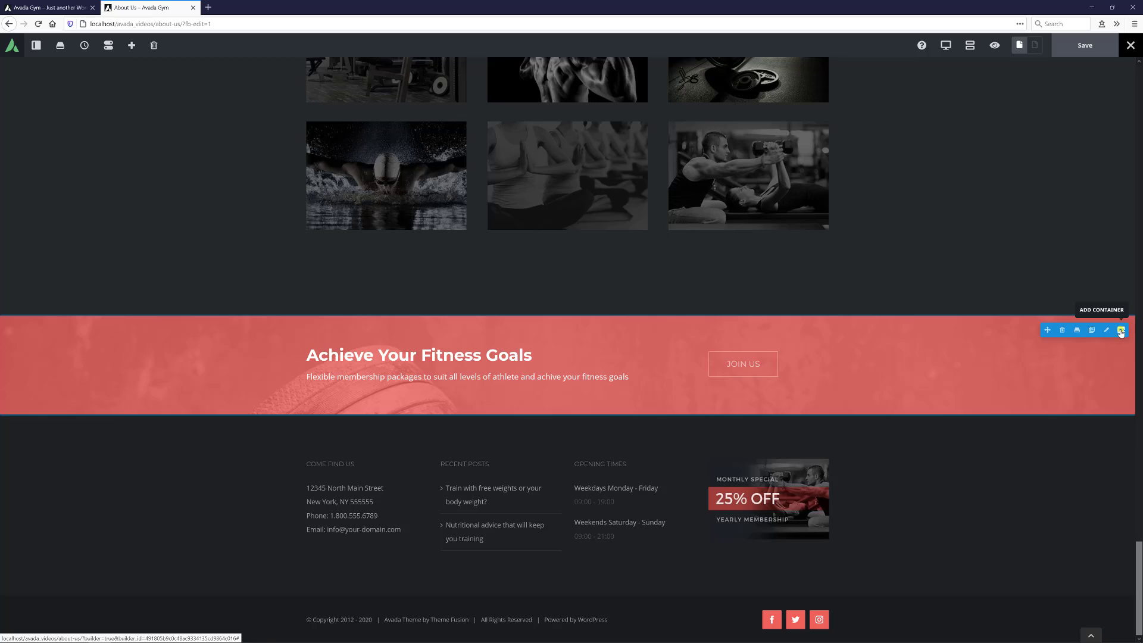
right_click(1120, 332)
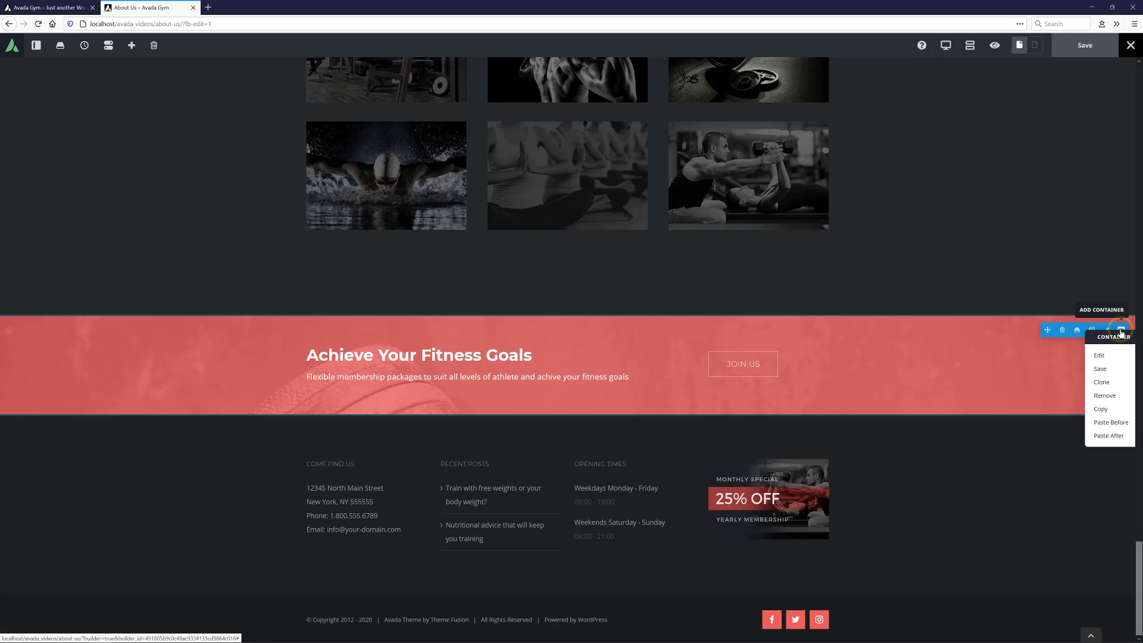
click(1113, 422)
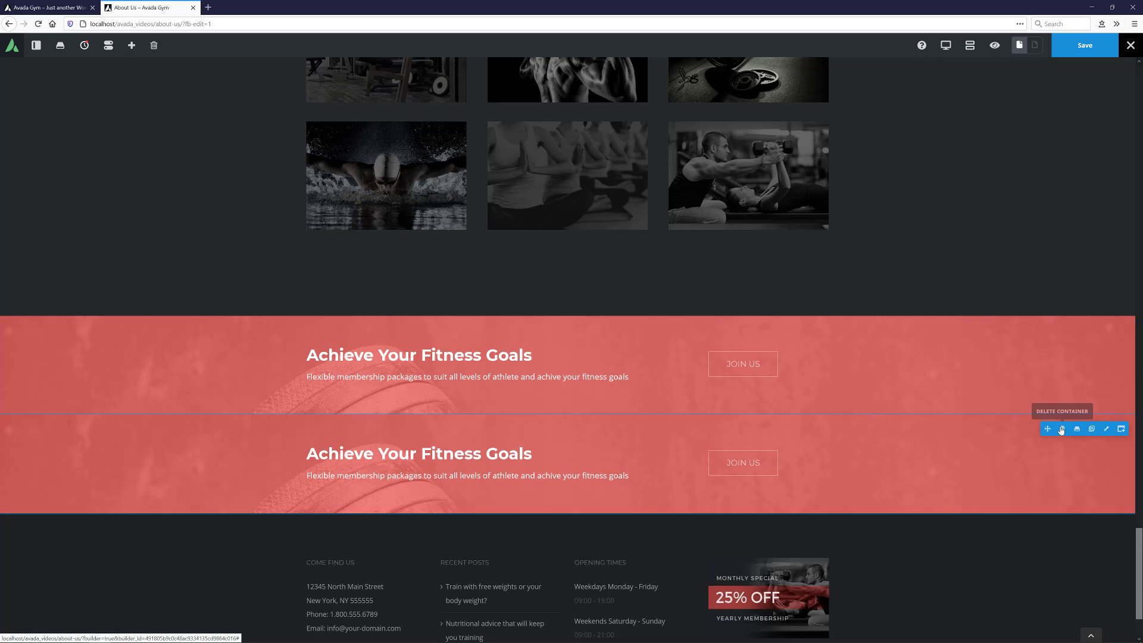
click(1062, 429)
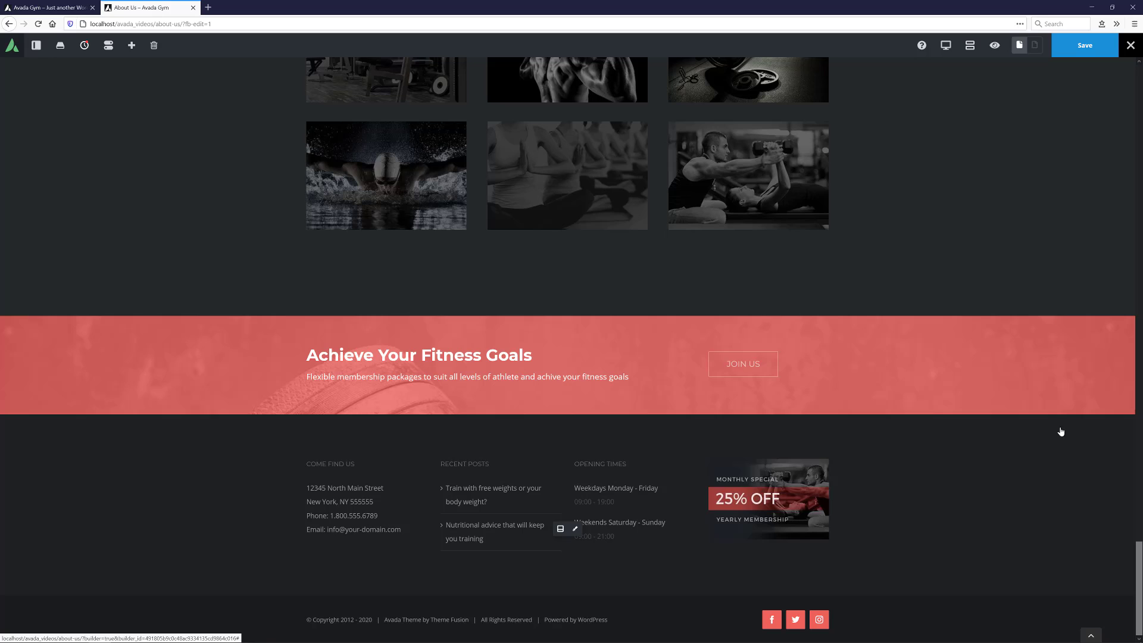
click(1076, 53)
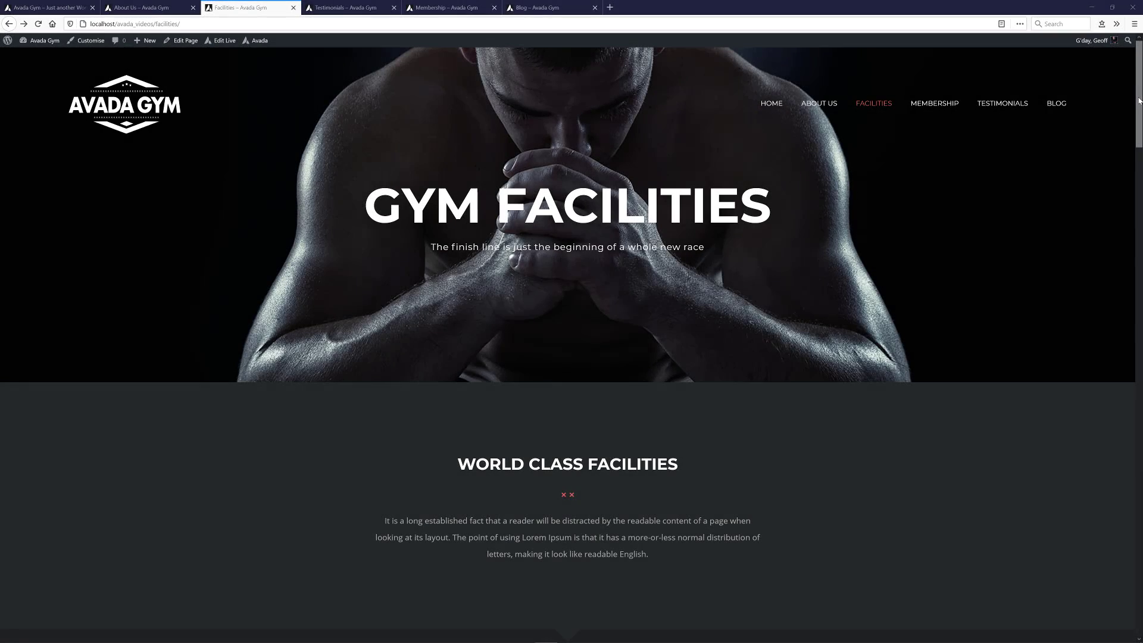
- Scroll down the Facilities page to the Achieve Your Fitness Goals banner above the footer
drag(1139, 102, 1128, 623)
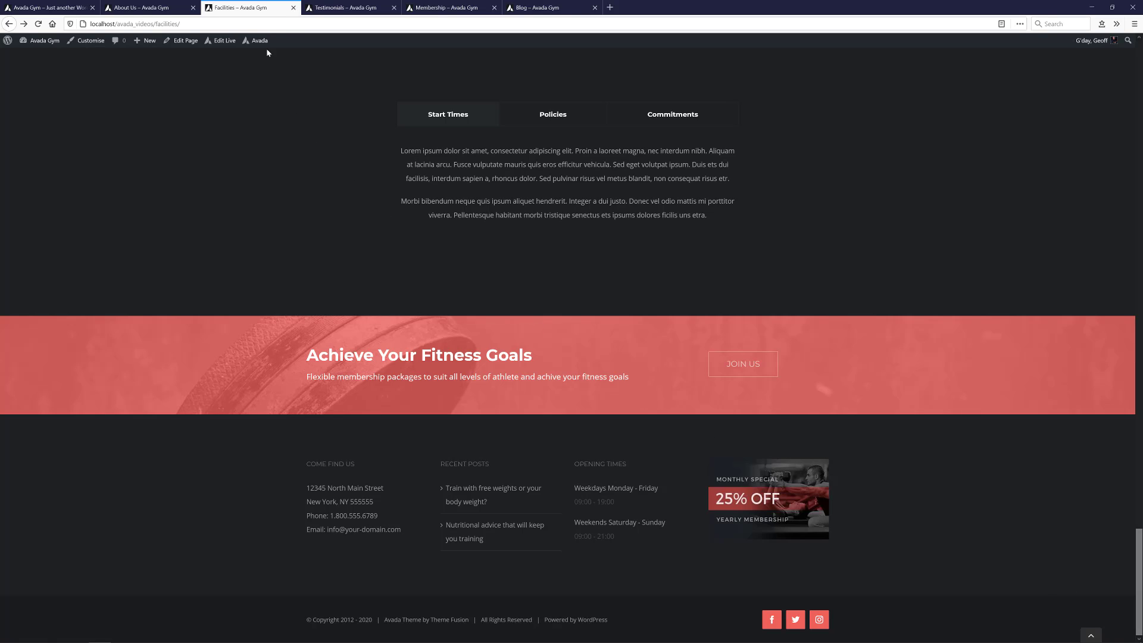
- Go to the Avada Library from the admin bar and edit the CTA container
mouse_move(260, 42)
click(265, 129)
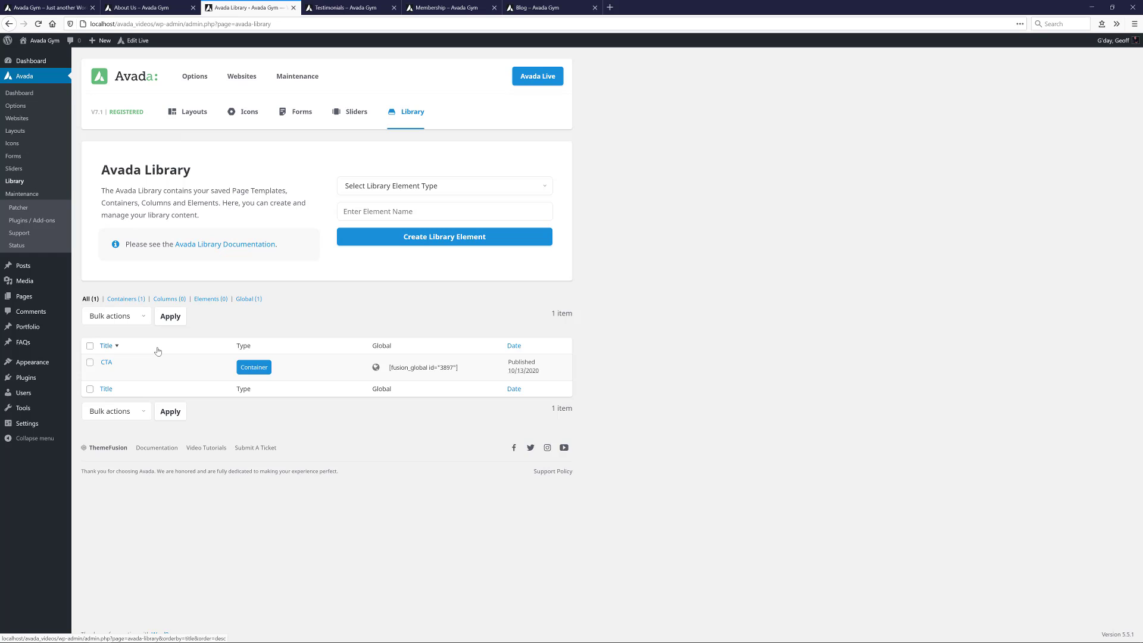
mouse_move(122, 374)
click(105, 373)
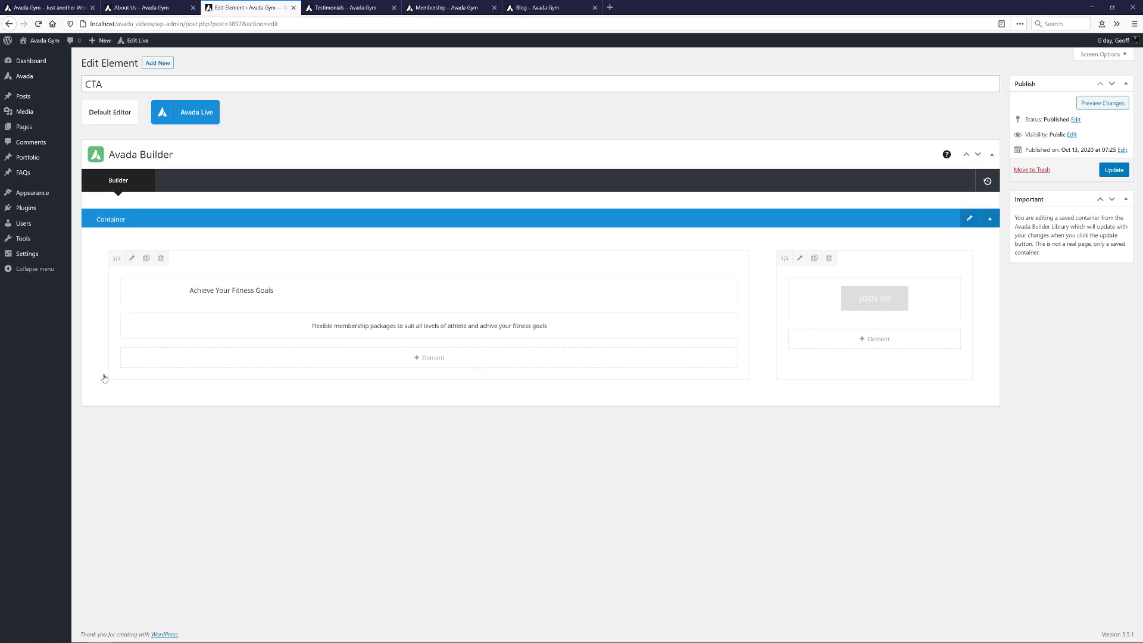
- Resize the text column to 3/5 and the JOIN US button column to 1/5
click(117, 260)
click(116, 239)
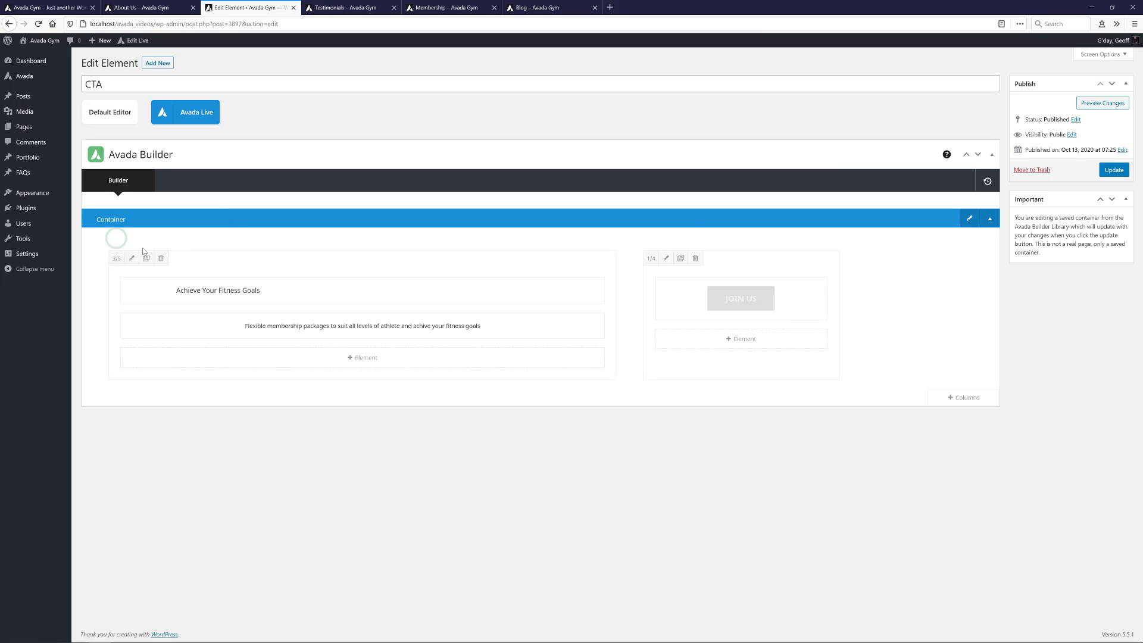
click(651, 259)
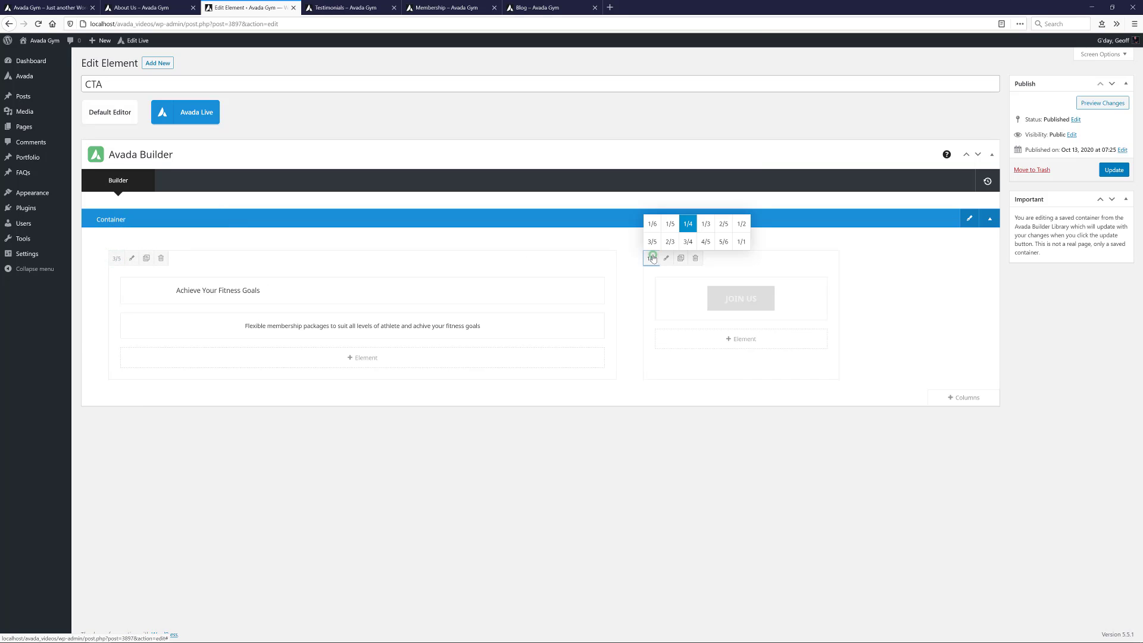
click(670, 224)
- Clone the button column, change the copy's text to VISIT US, and update the CTA container
click(680, 258)
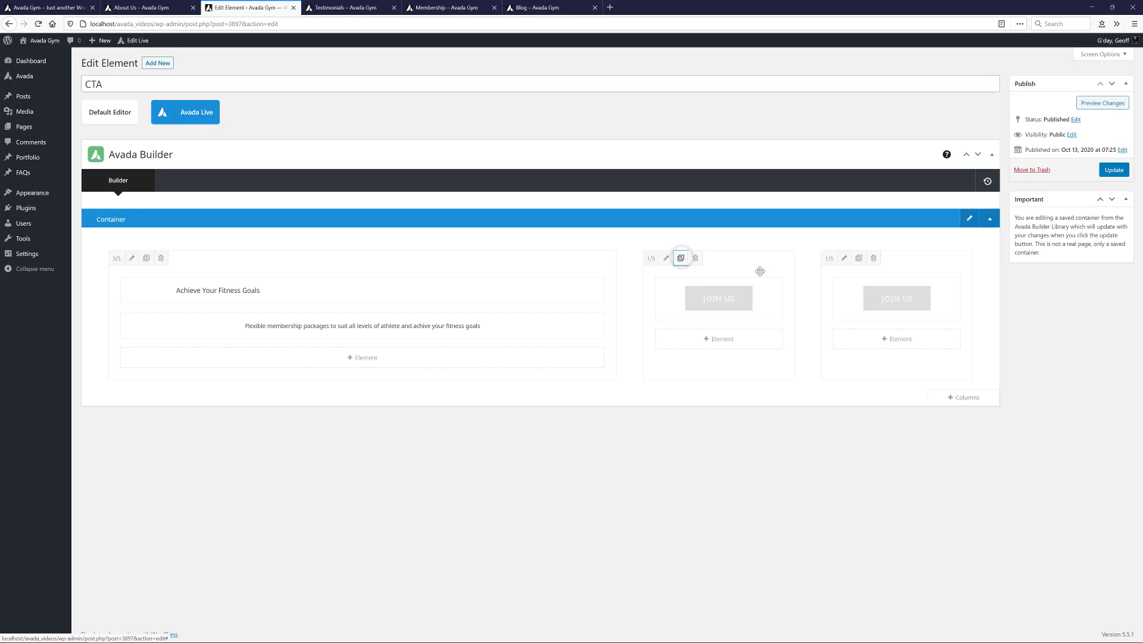
mouse_move(884, 303)
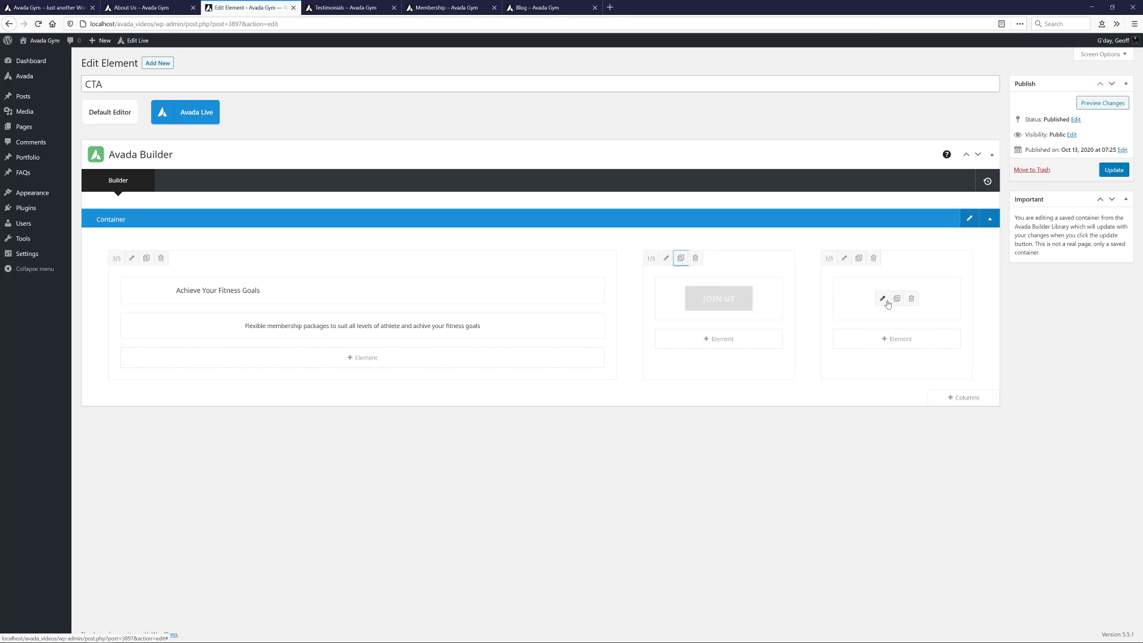
click(884, 299)
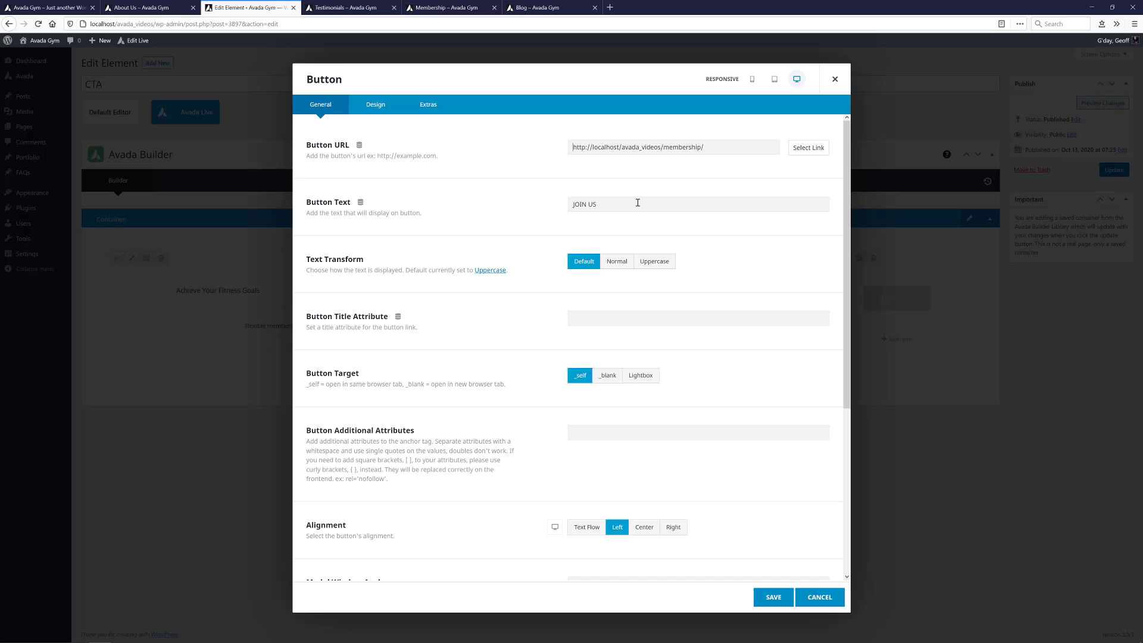
drag(634, 203, 530, 215)
text(VISIT US)
click(773, 597)
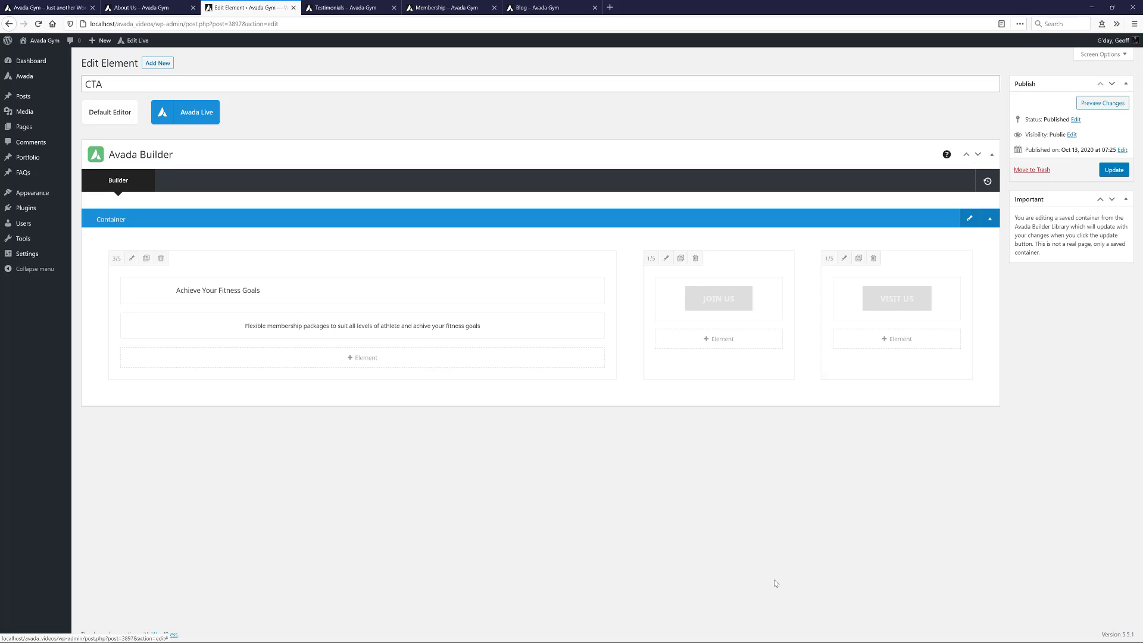
click(1113, 170)
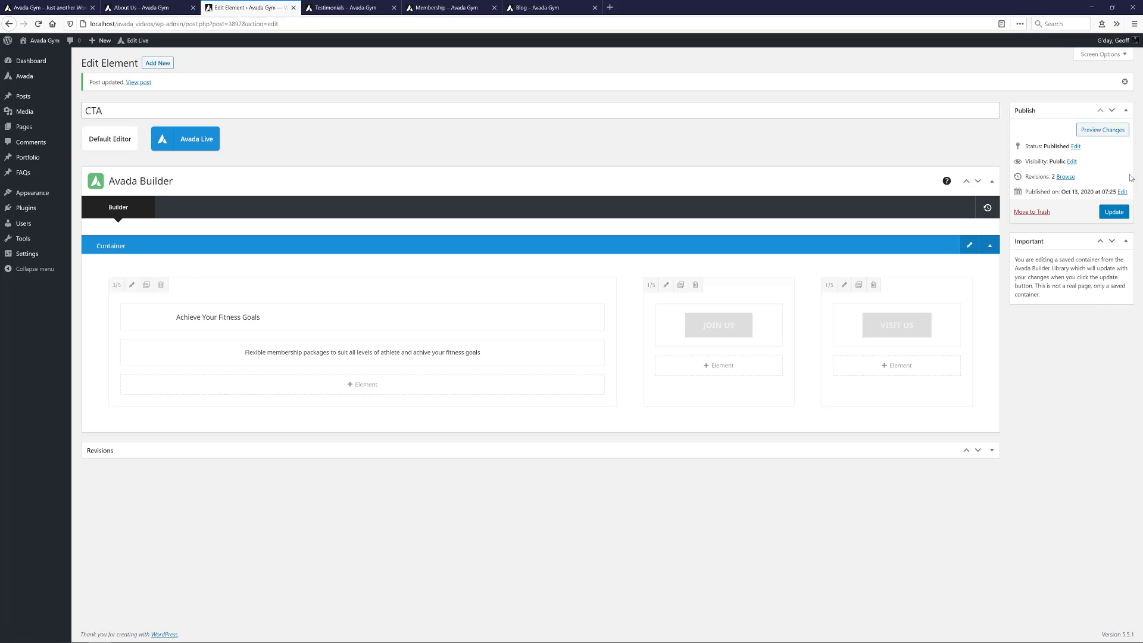
- Check the Testimonials page's CTA banner shows JOIN US and VISIT US, then edit it in Avada Live
click(377, 7)
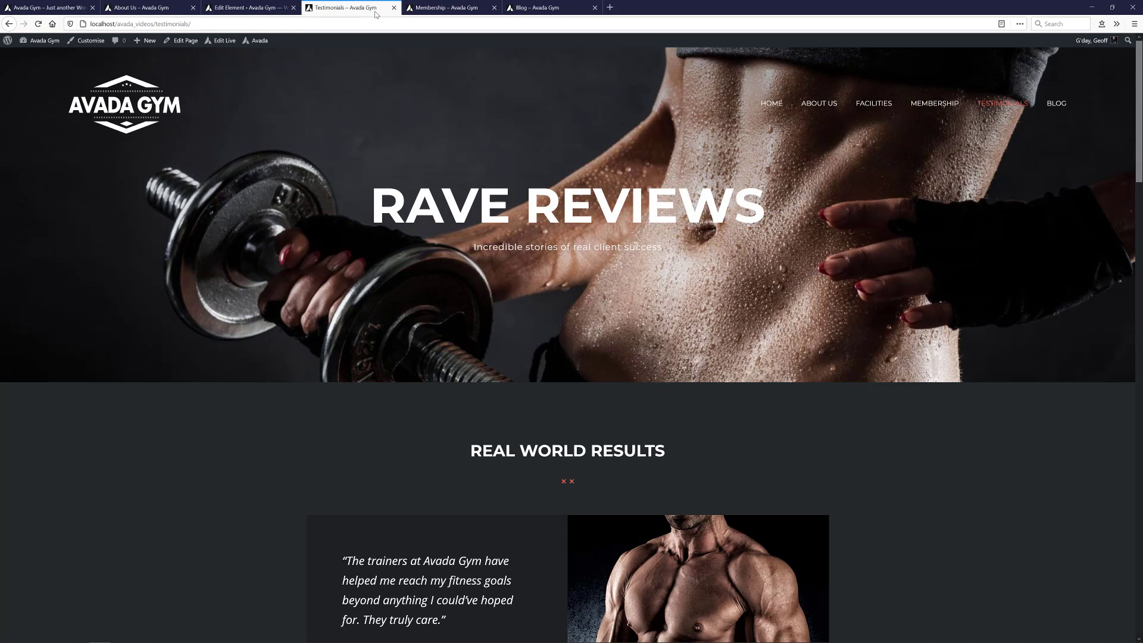
scroll(1113, 316, down, 10)
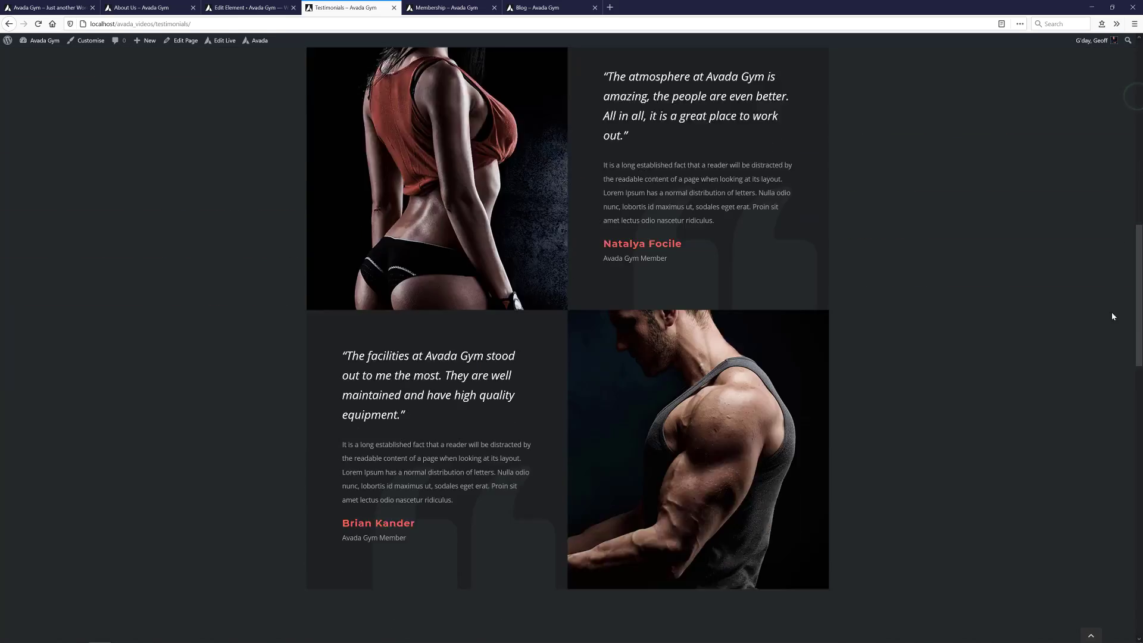
scroll(1113, 316, down, 15)
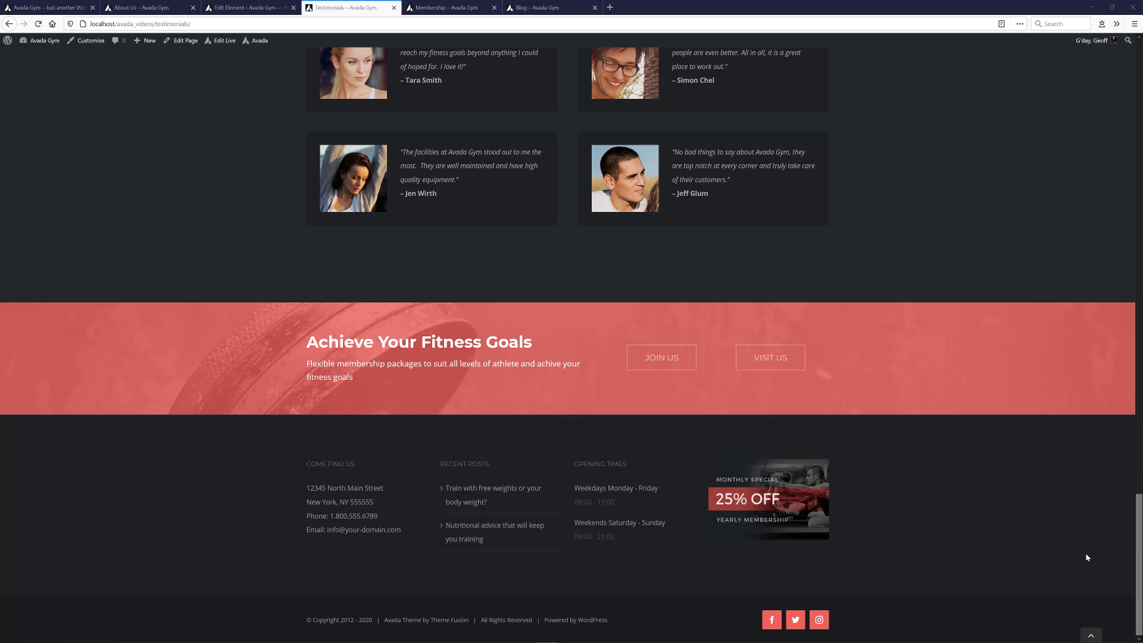
click(223, 40)
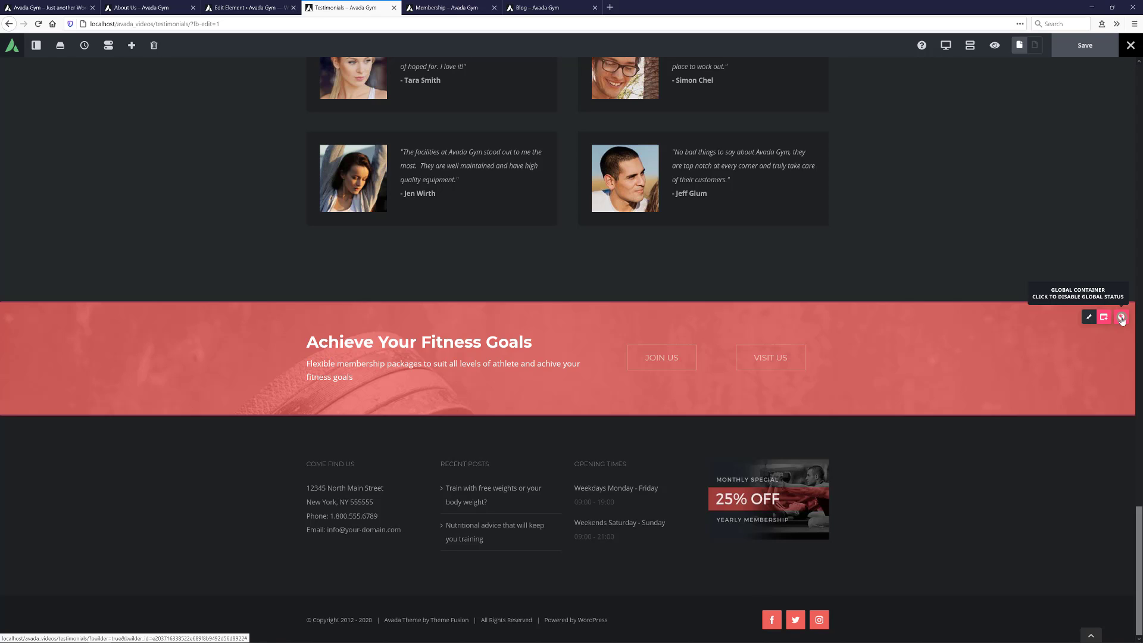
- Remove the global status from the Testimonials fitness-goals container, confirming Yes in Remove Global?
click(1122, 319)
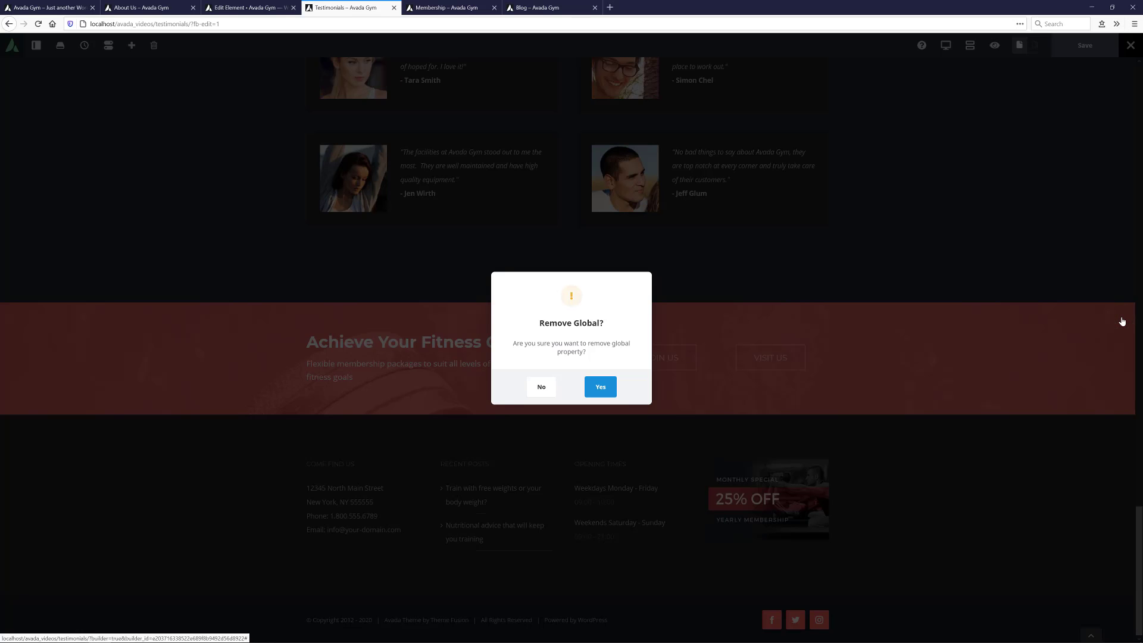
click(600, 388)
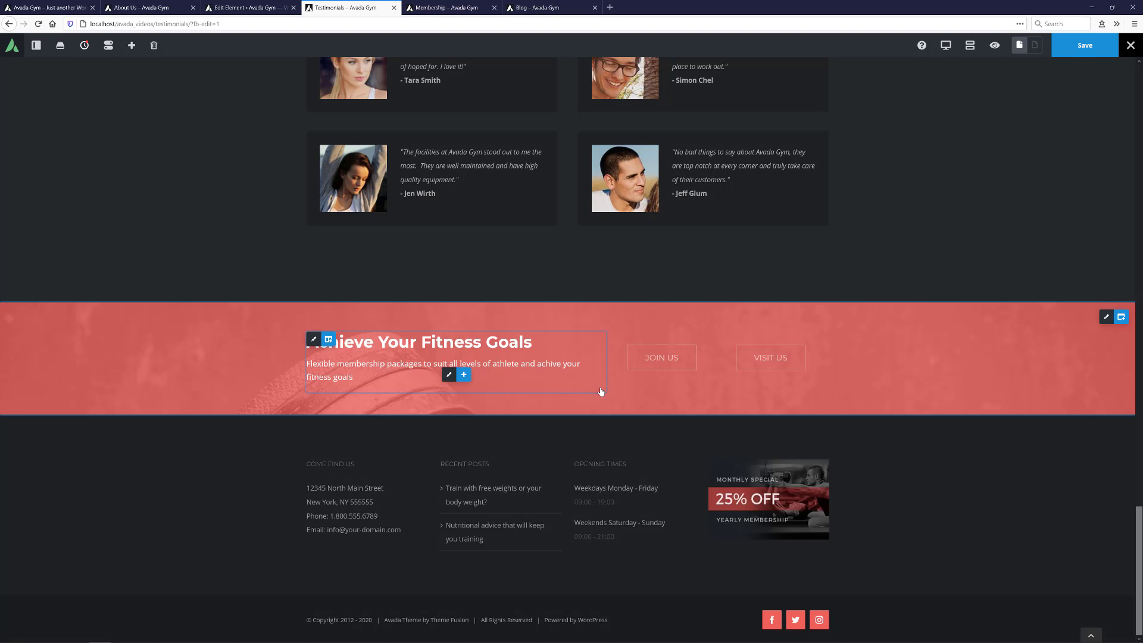